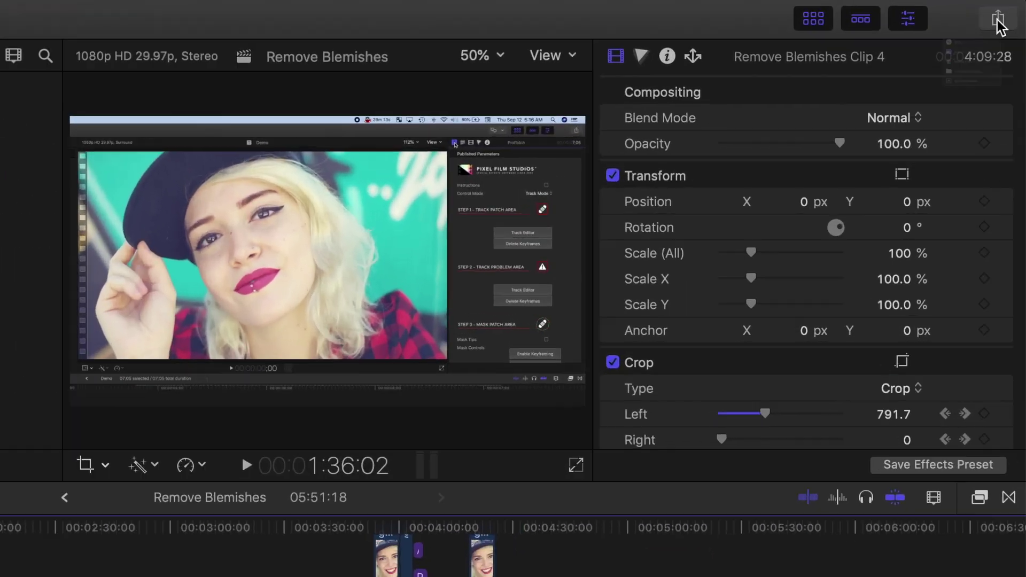
- Open the toolbar Share menu for the Remove Blemishes project
{"action": "left_click", "coordinate": [997, 22]}
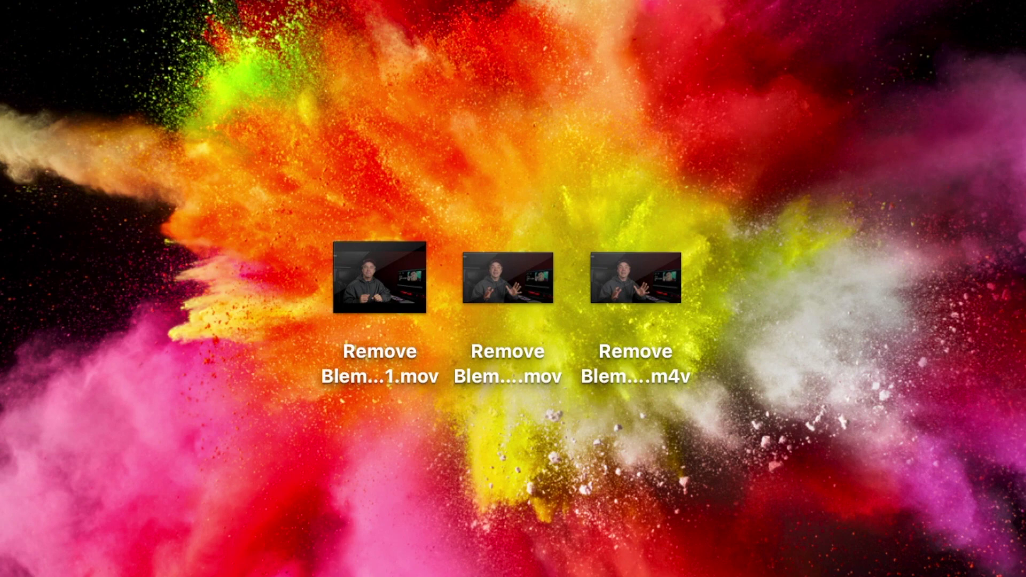
{"action": "right_click", "coordinate": [359, 289]}
{"action": "left_click", "coordinate": [478, 391]}
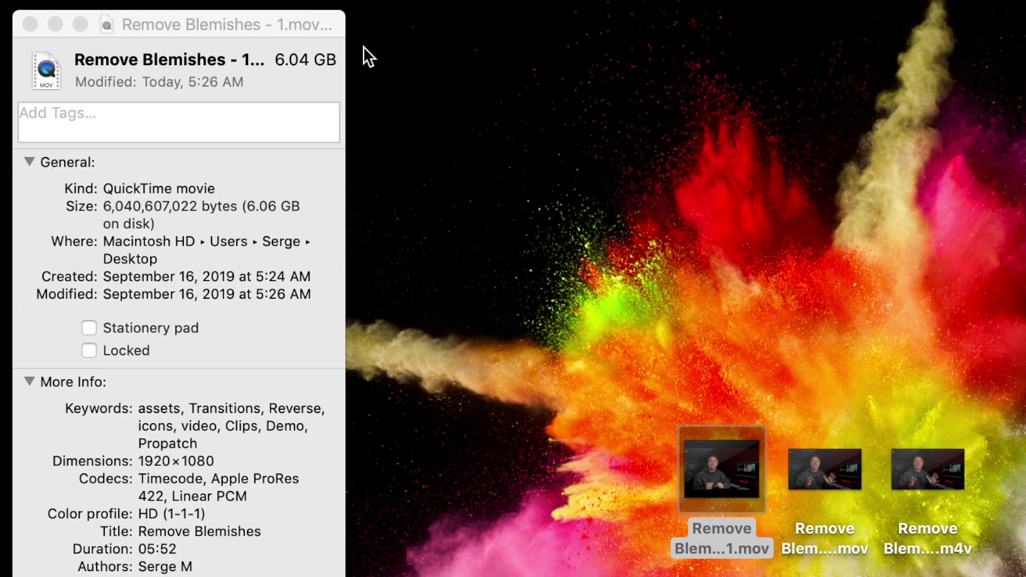
{"action": "right_click", "coordinate": [804, 468]}
{"action": "left_click", "coordinate": [435, 316]}
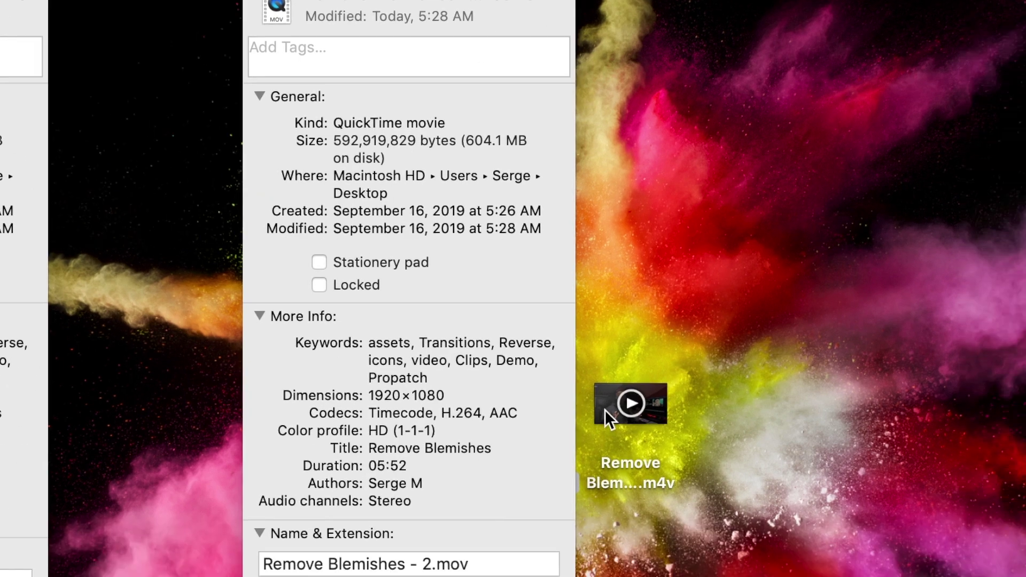
{"action": "right_click", "coordinate": [694, 463]}
{"action": "left_click", "coordinate": [513, 353]}
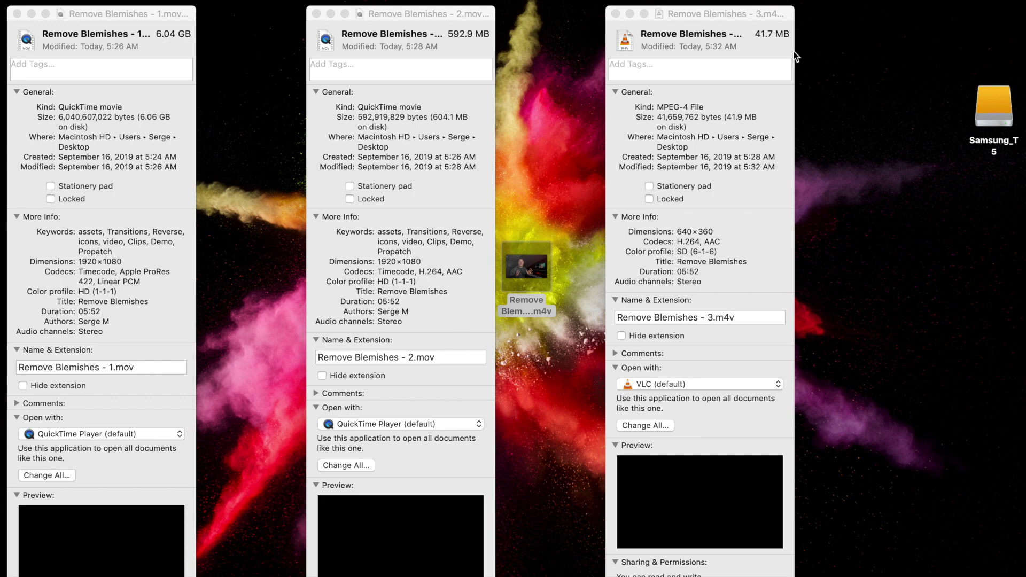
{"action": "left_click", "coordinate": [614, 14]}
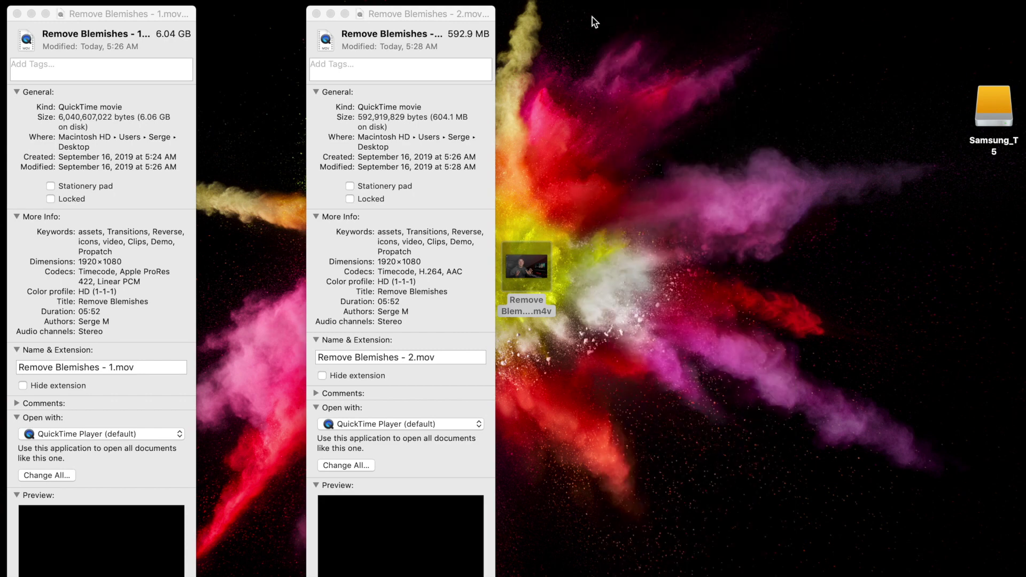
{"action": "left_click", "coordinate": [316, 14]}
{"action": "left_click", "coordinate": [18, 14]}
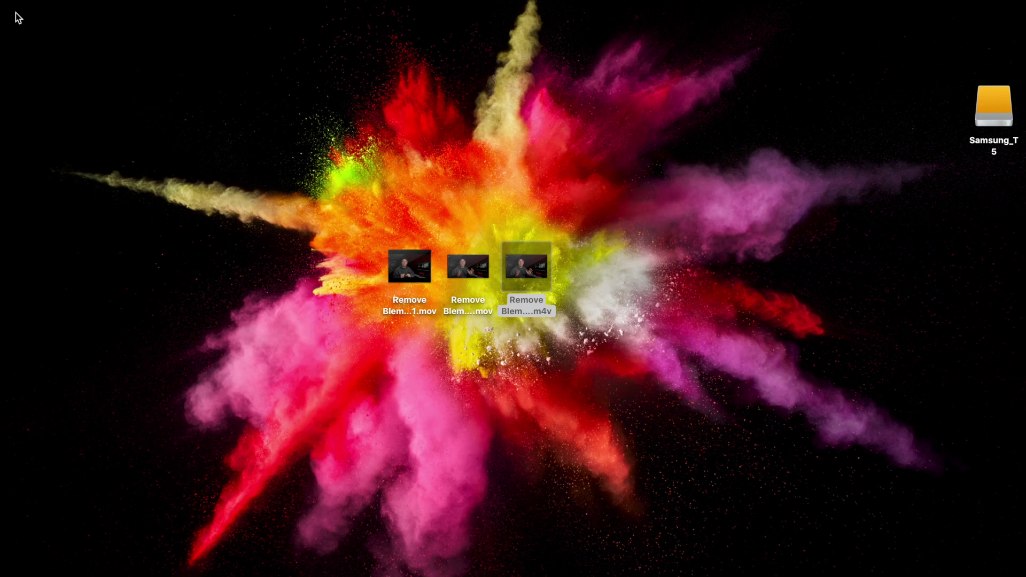
{"action": "key", "text": "super+a"}
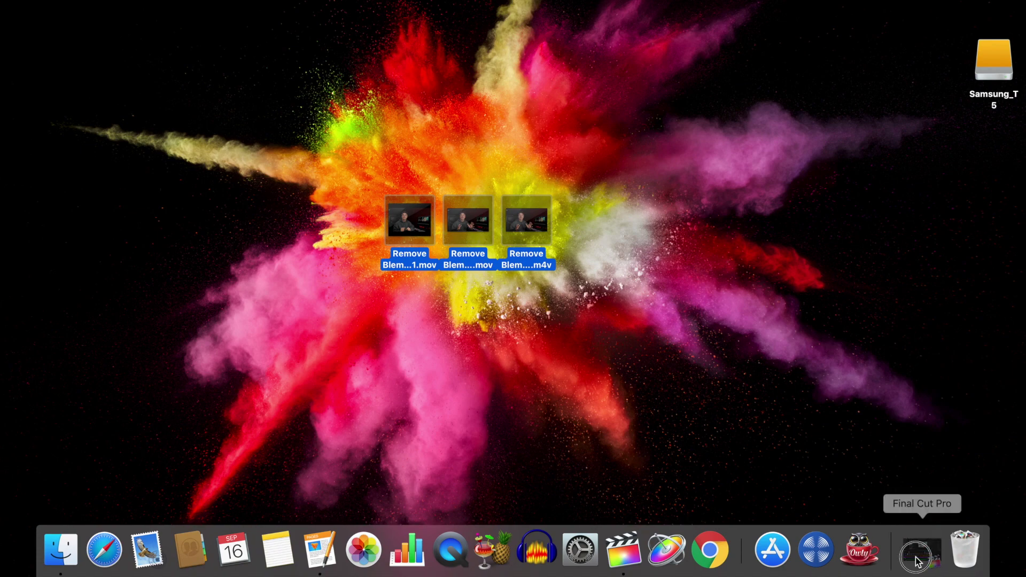
- Restore Final Cut Pro and open its Preferences on the Destinations tab
{"action": "left_click", "coordinate": [918, 562]}
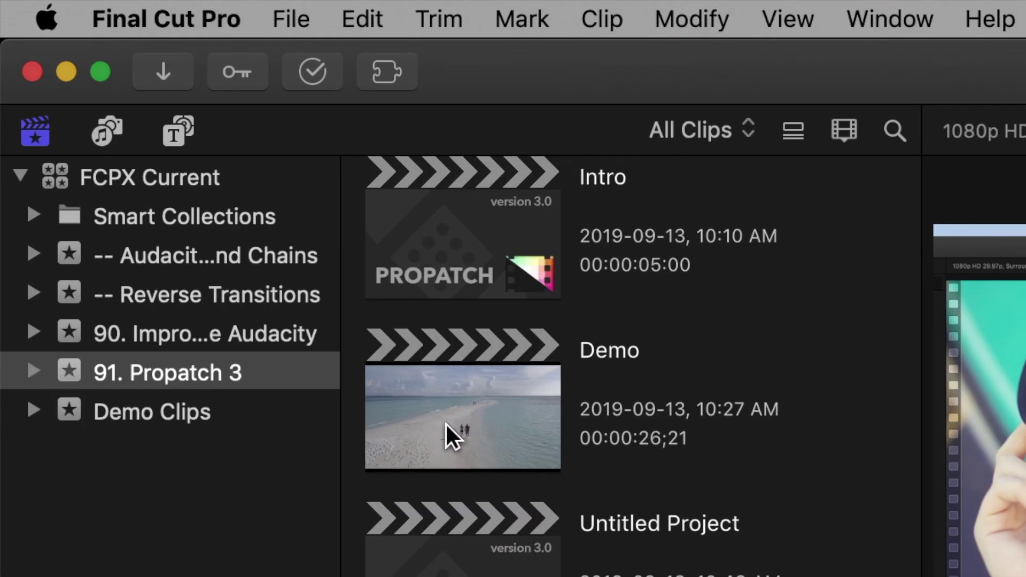
{"action": "left_click", "coordinate": [206, 22]}
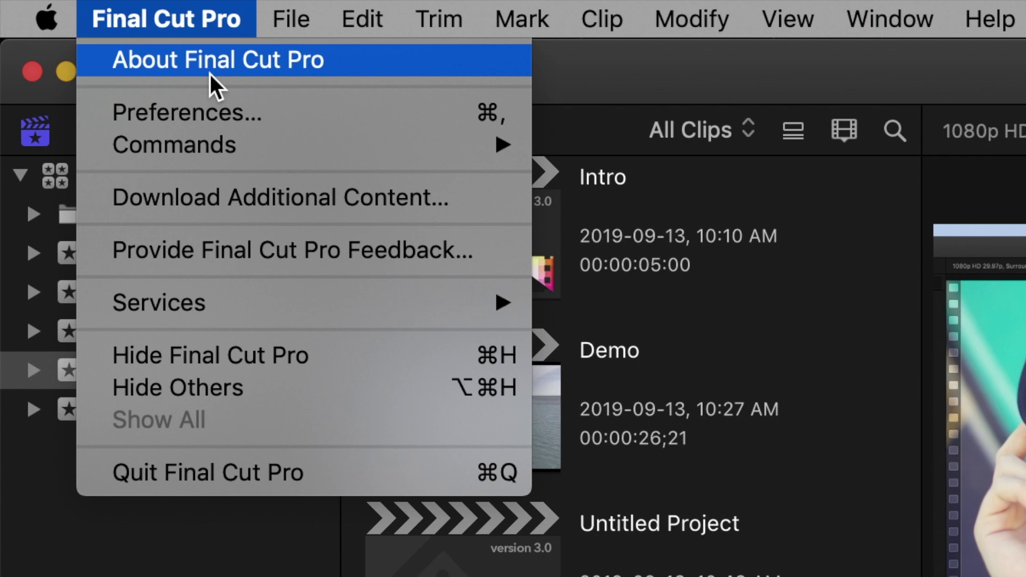
{"action": "left_click", "coordinate": [252, 114]}
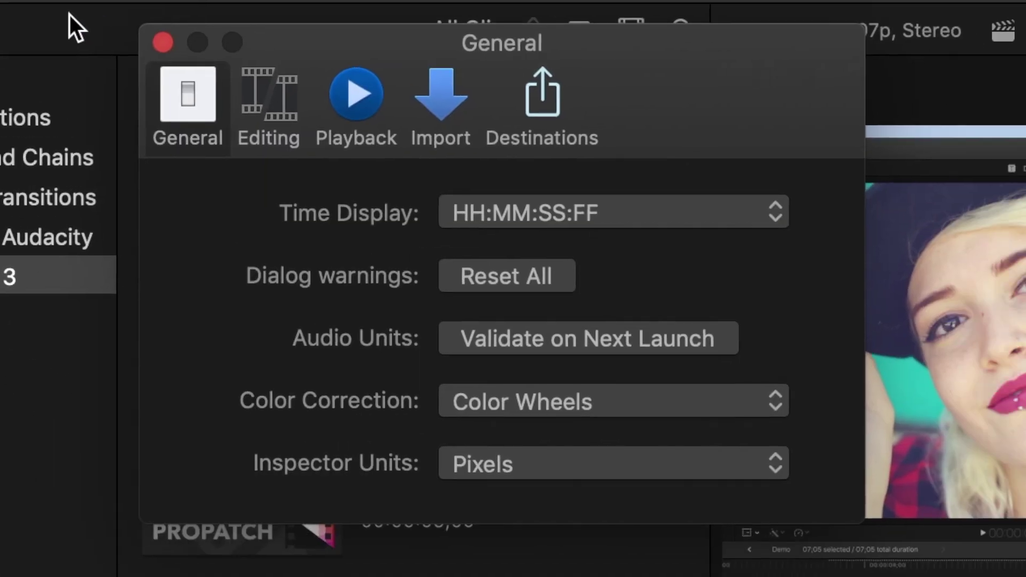
{"action": "left_click", "coordinate": [534, 101]}
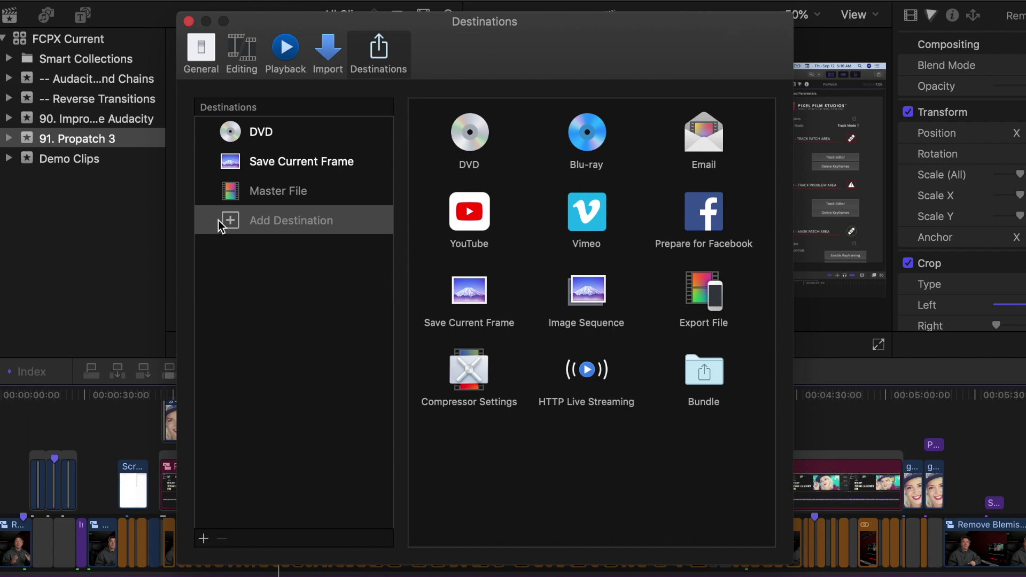
- Add a Bundle destination to the Destinations list and rename it YouTube
{"action": "left_click", "coordinate": [237, 224]}
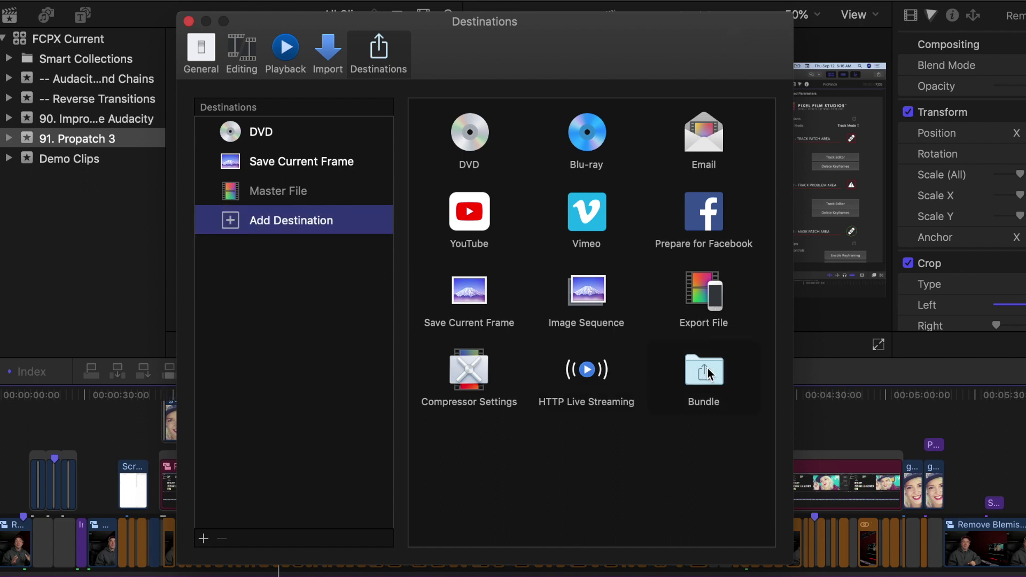
{"action": "left_click_drag", "start_coordinate": [708, 368], "coordinate": [289, 290]}
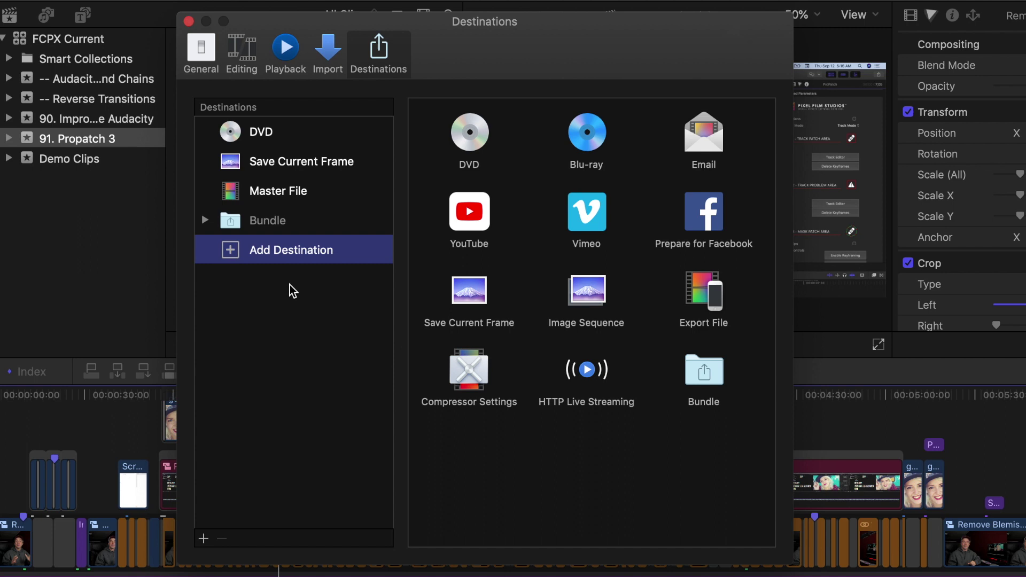
{"action": "double_click", "coordinate": [268, 220]}
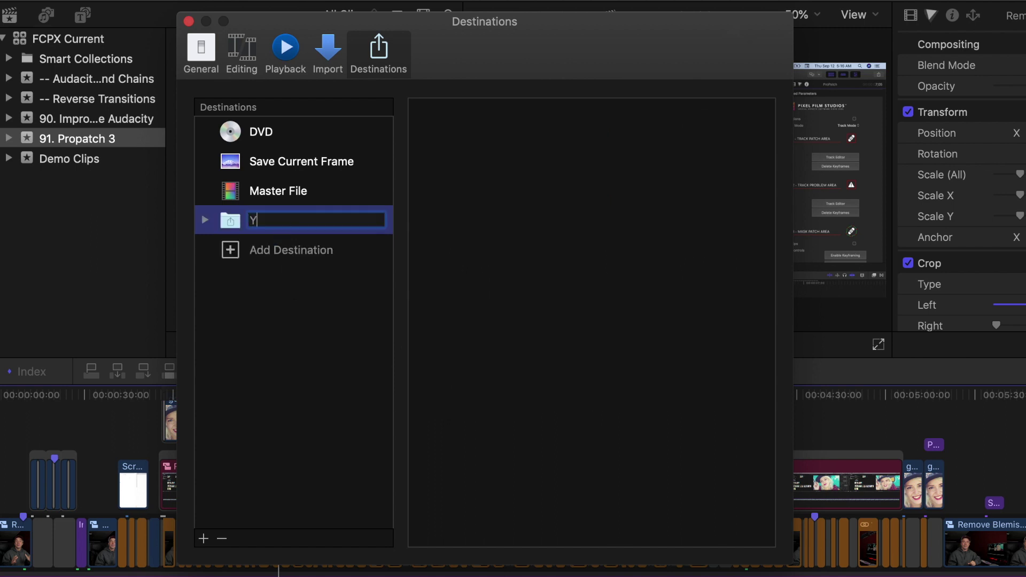
{"action": "type", "text": "YouTube"}
{"action": "left_click", "coordinate": [296, 284]}
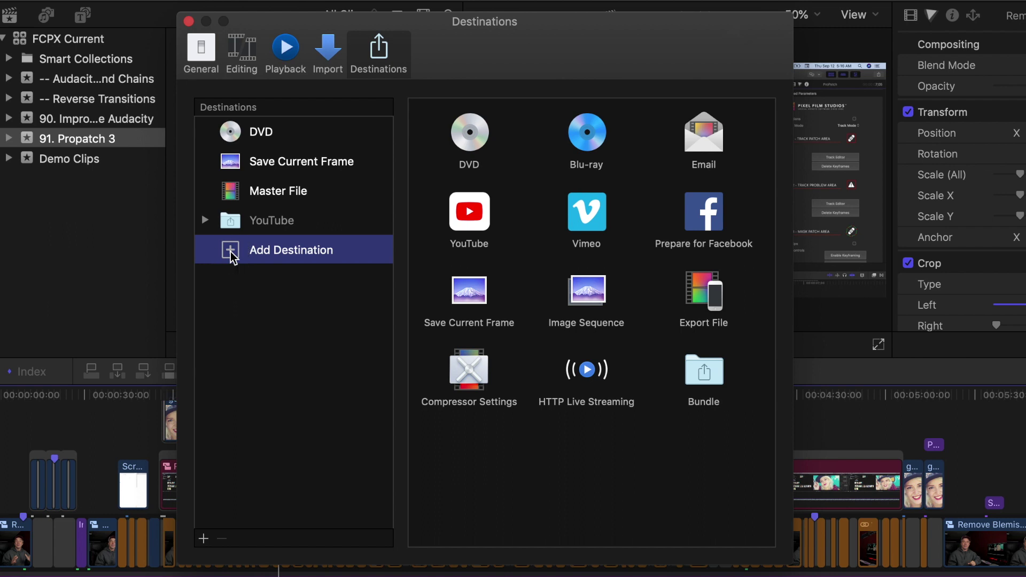
- Add Export File to the YouTube bundle with video and audio, Apple ProRes 422, Open with Do Nothing
{"action": "mouse_move", "coordinate": [691, 295]}
{"action": "left_mouse_down"}
{"action": "mouse_move", "coordinate": [331, 255]}
{"action": "mouse_move", "coordinate": [315, 224]}
{"action": "left_mouse_up"}
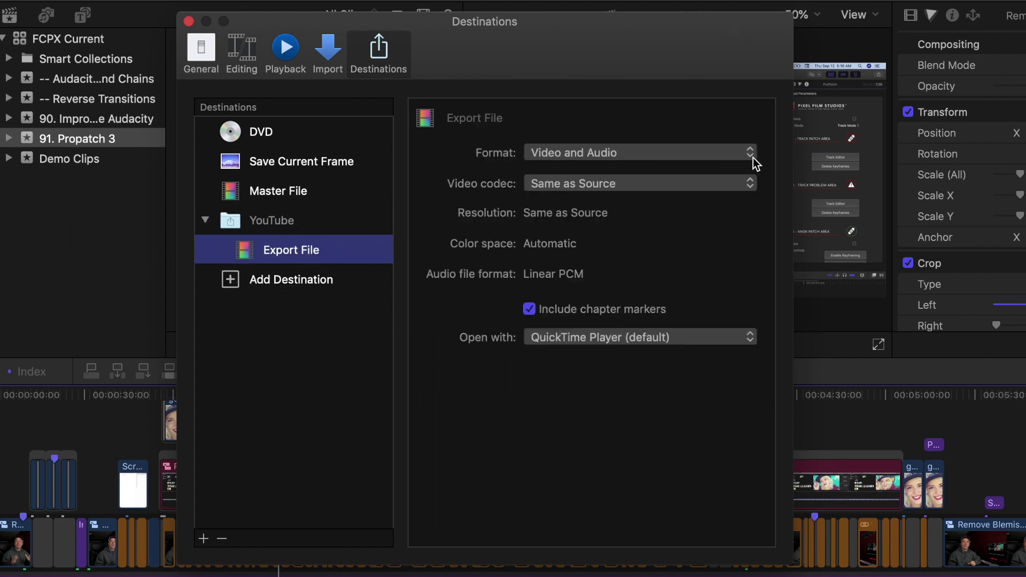
{"action": "left_click", "coordinate": [751, 154]}
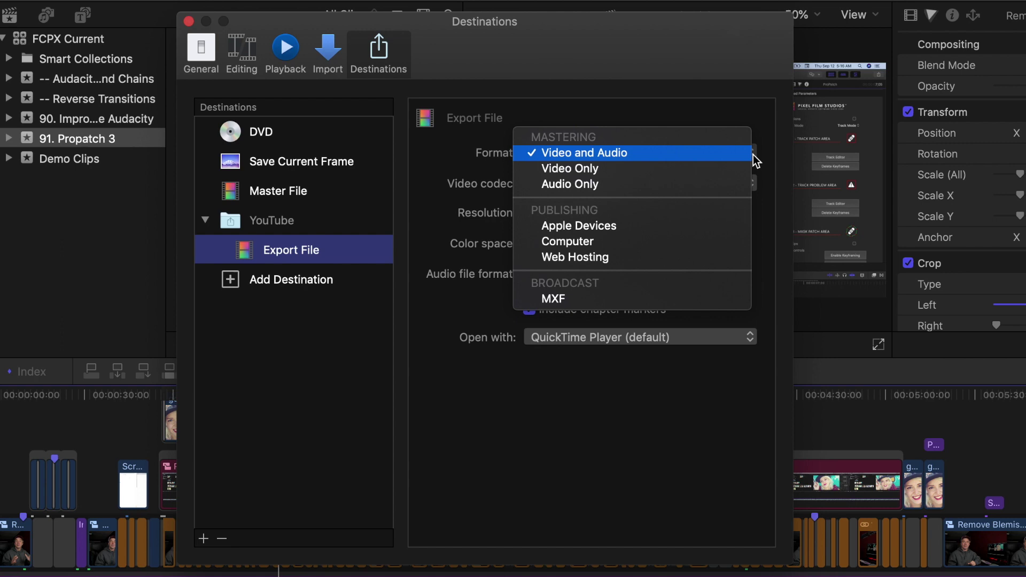
{"action": "left_click", "coordinate": [755, 160]}
{"action": "left_click", "coordinate": [753, 186]}
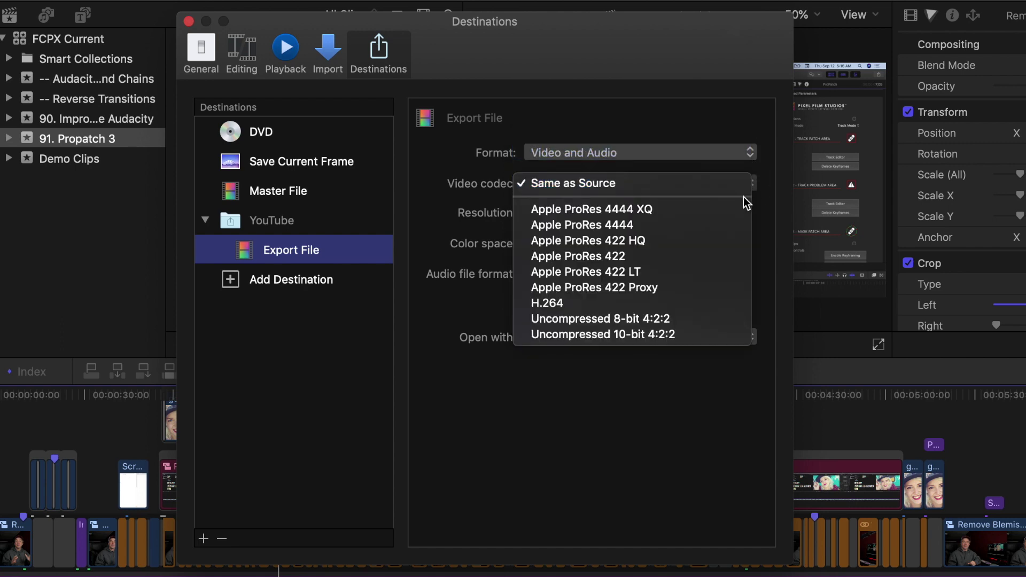
{"action": "left_click", "coordinate": [694, 256]}
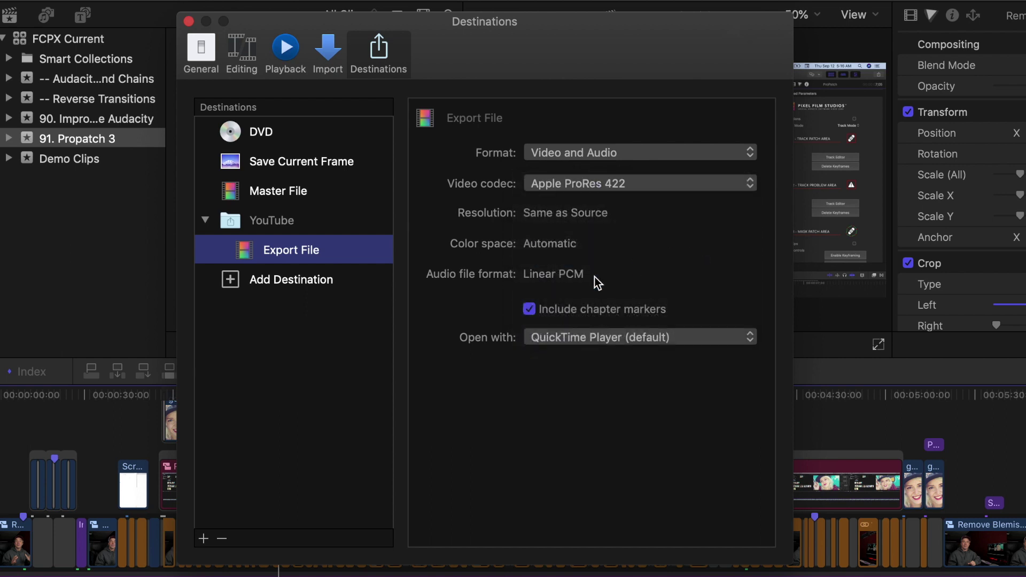
{"action": "left_click", "coordinate": [530, 310]}
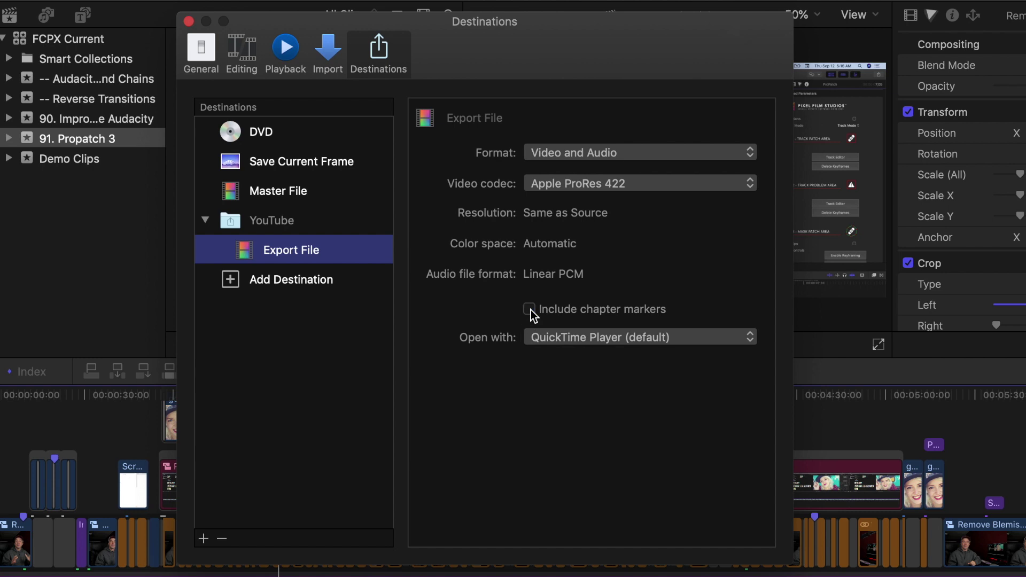
{"action": "left_click", "coordinate": [752, 338]}
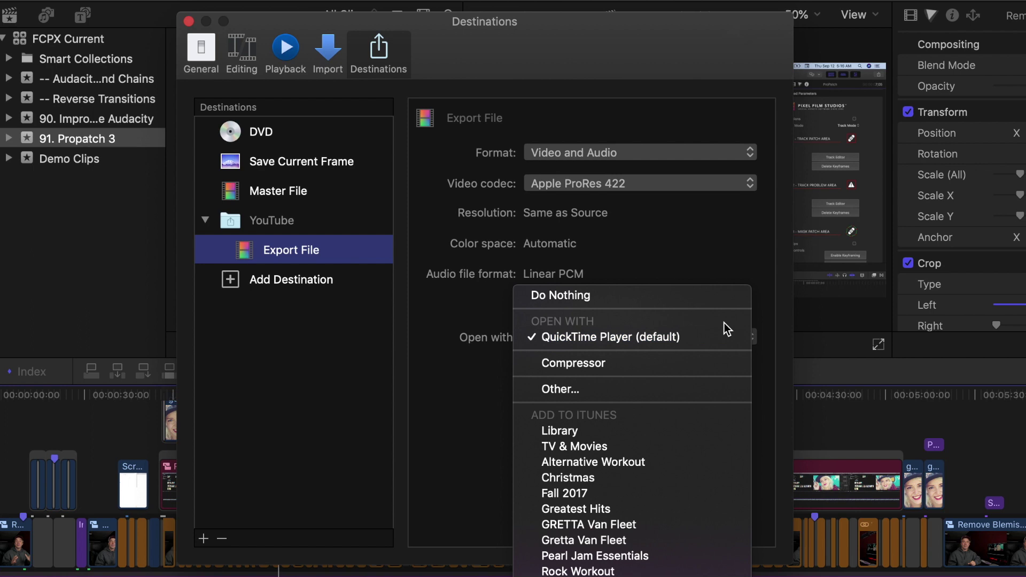
{"action": "left_click", "coordinate": [704, 295]}
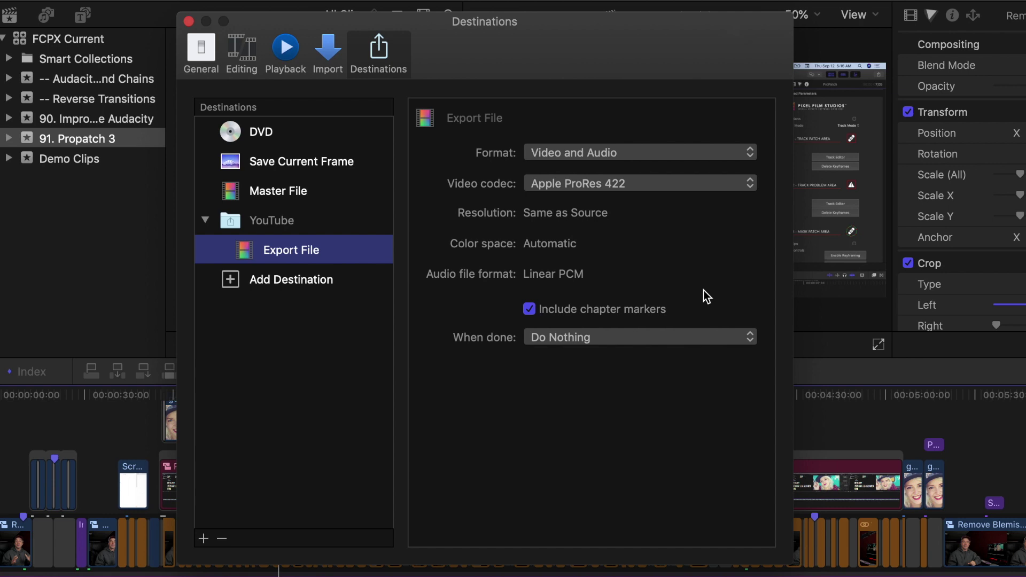
- Add the Custom YouTube 1080 (24, 25, 30FPS) Compressor setting into the YouTube bundle
{"action": "left_click", "coordinate": [273, 281]}
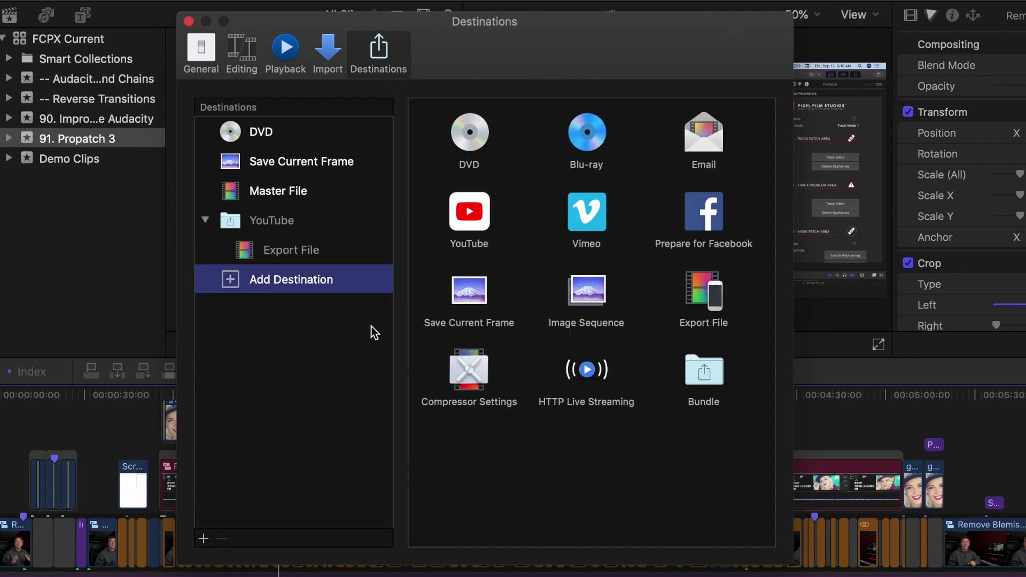
{"action": "double_click", "coordinate": [479, 375]}
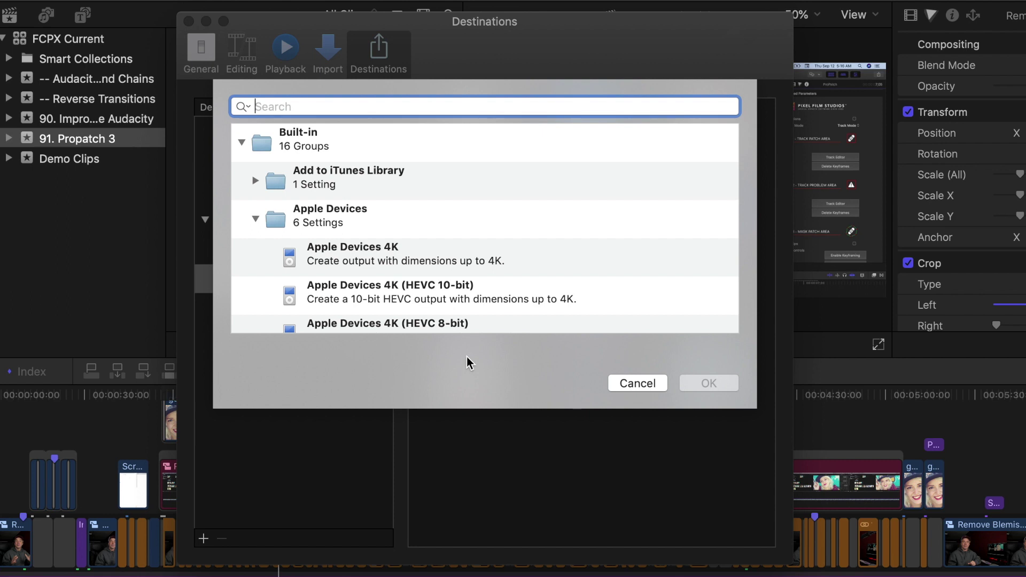
{"action": "scroll", "coordinate": [549, 202], "scroll_direction": "down", "scroll_amount": 5}
{"action": "scroll", "coordinate": [548, 203], "scroll_direction": "down", "scroll_amount": 10}
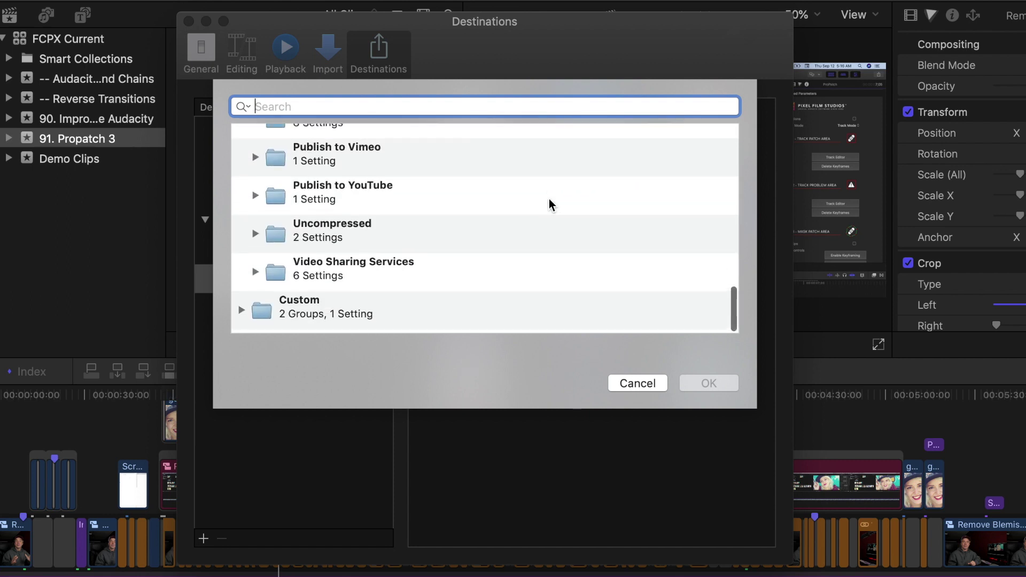
{"action": "double_click", "coordinate": [258, 313]}
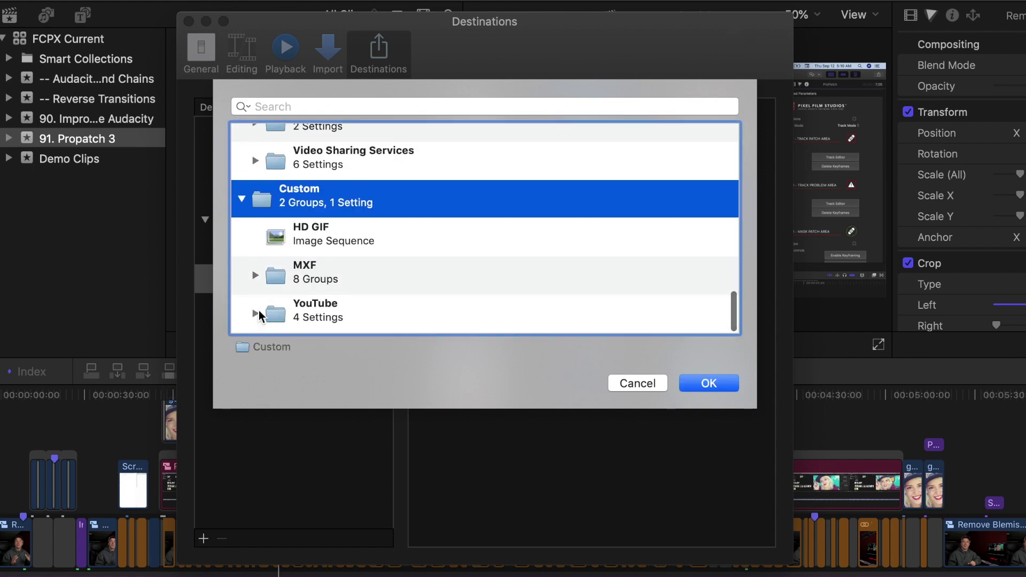
{"action": "scroll", "coordinate": [375, 244], "scroll_direction": "up", "scroll_amount": 1}
{"action": "left_click", "coordinate": [369, 205]}
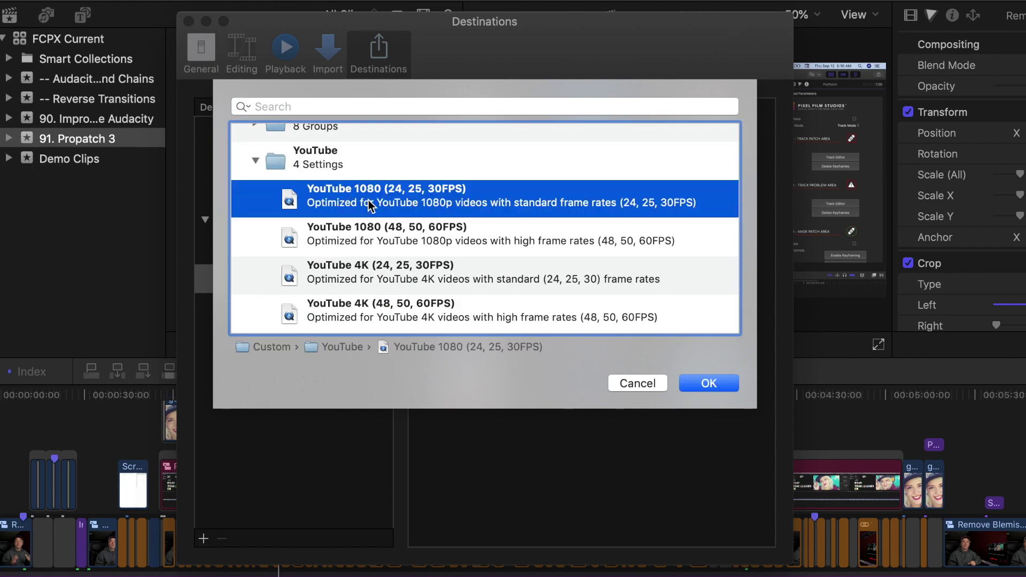
{"action": "left_click", "coordinate": [726, 383]}
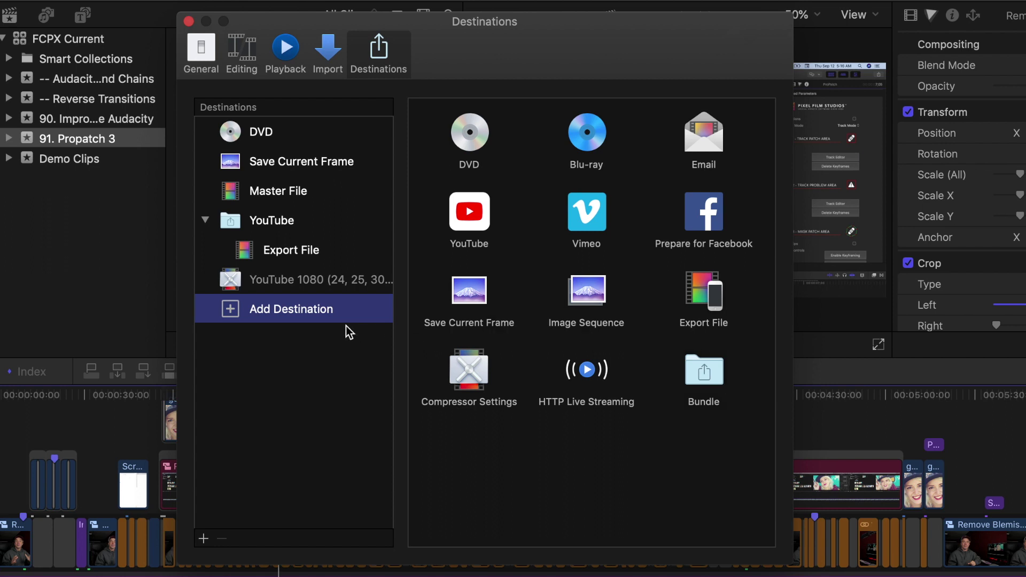
{"action": "left_click_drag", "start_coordinate": [292, 287], "coordinate": [288, 223]}
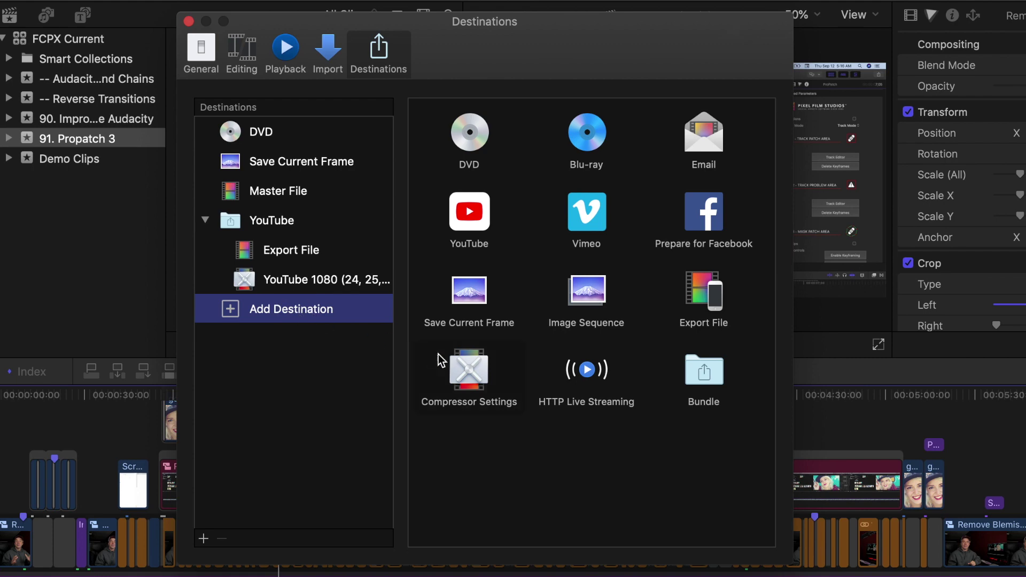
- Add the Built-in SD for Apple Devices Compressor setting into the YouTube bundle
{"action": "double_click", "coordinate": [463, 374]}
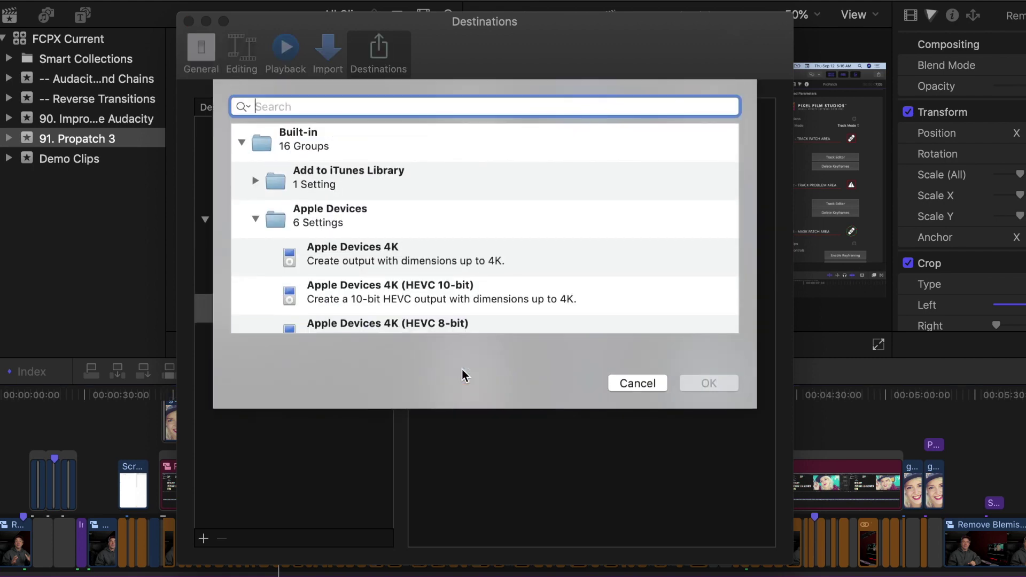
{"action": "scroll", "coordinate": [435, 294], "scroll_direction": "down", "scroll_amount": 5}
{"action": "left_click", "coordinate": [428, 279]}
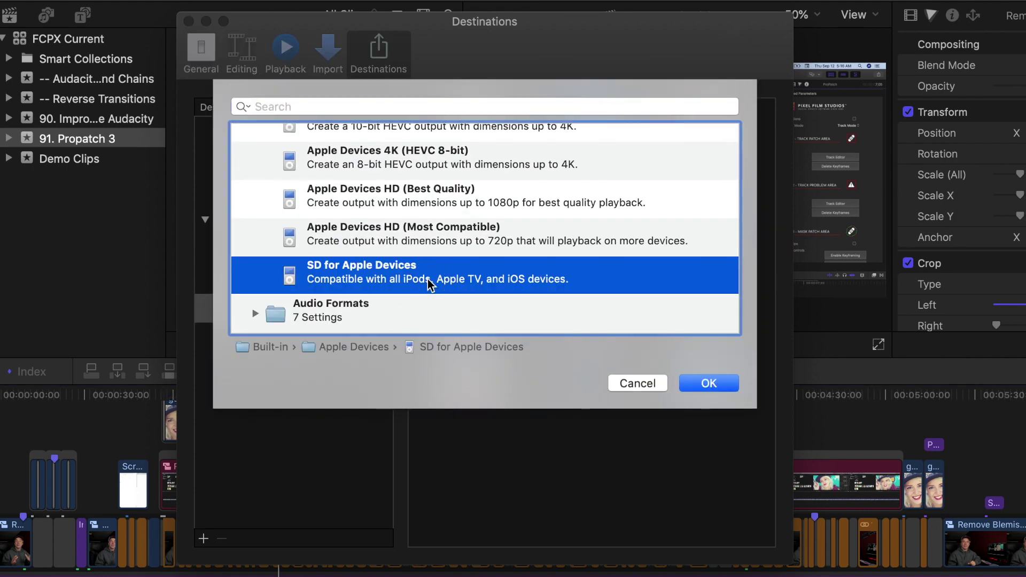
{"action": "left_click", "coordinate": [690, 384]}
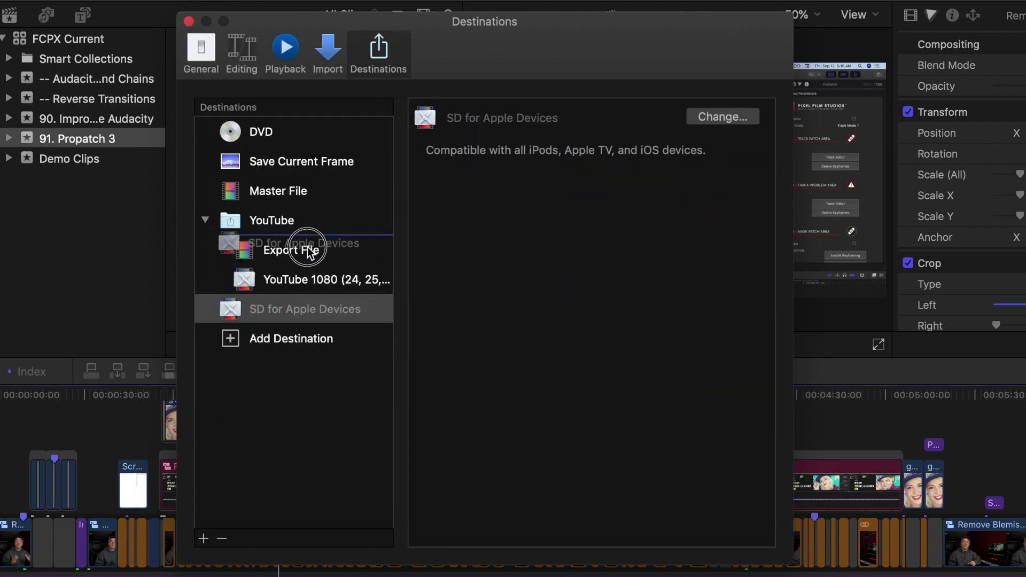
{"action": "left_click_drag", "start_coordinate": [309, 317], "coordinate": [306, 228]}
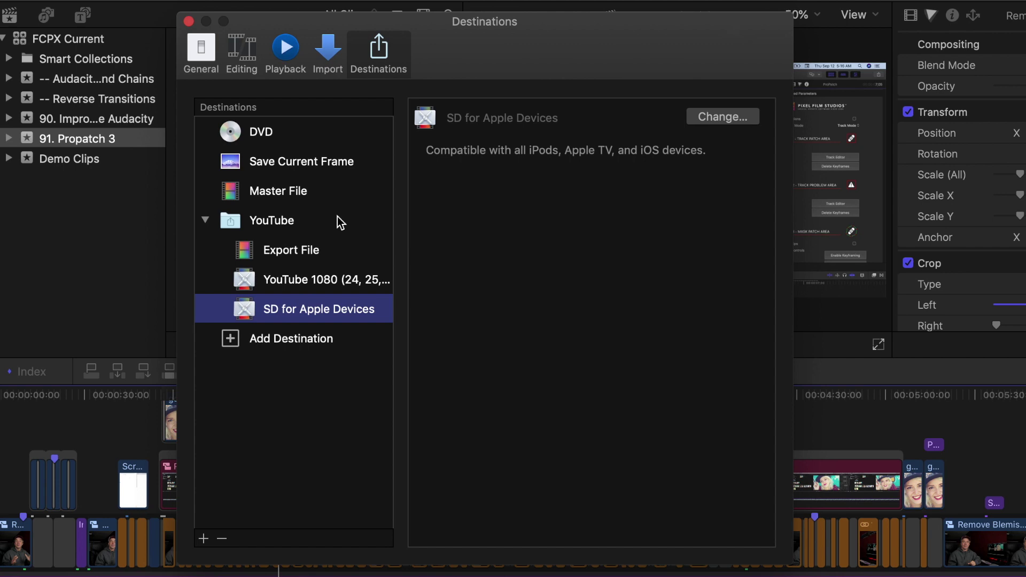
- Make the YouTube bundle the default destination and close Preferences
{"action": "right_click", "coordinate": [270, 218]}
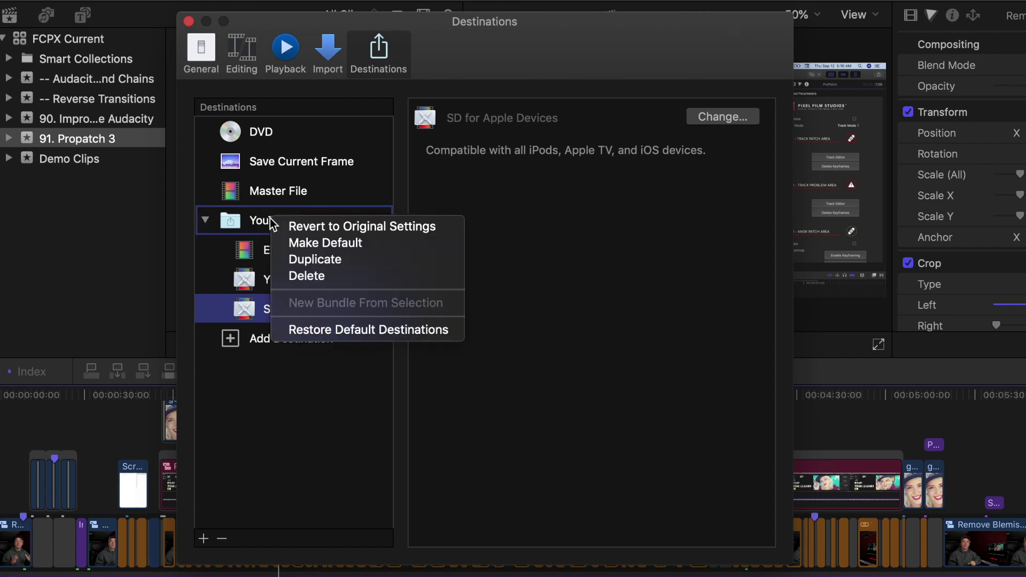
{"action": "left_click", "coordinate": [311, 241]}
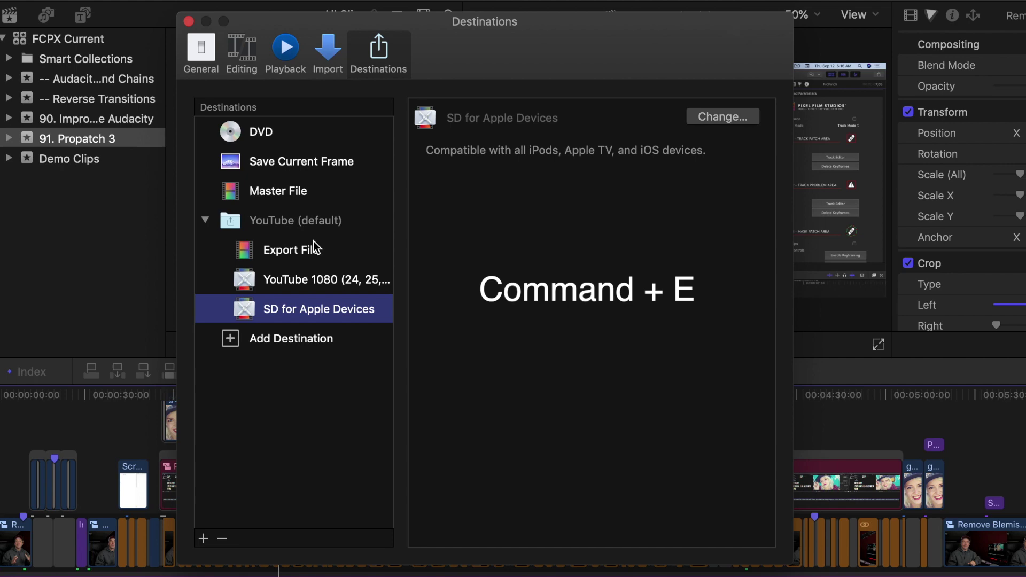
{"action": "left_click", "coordinate": [189, 21]}
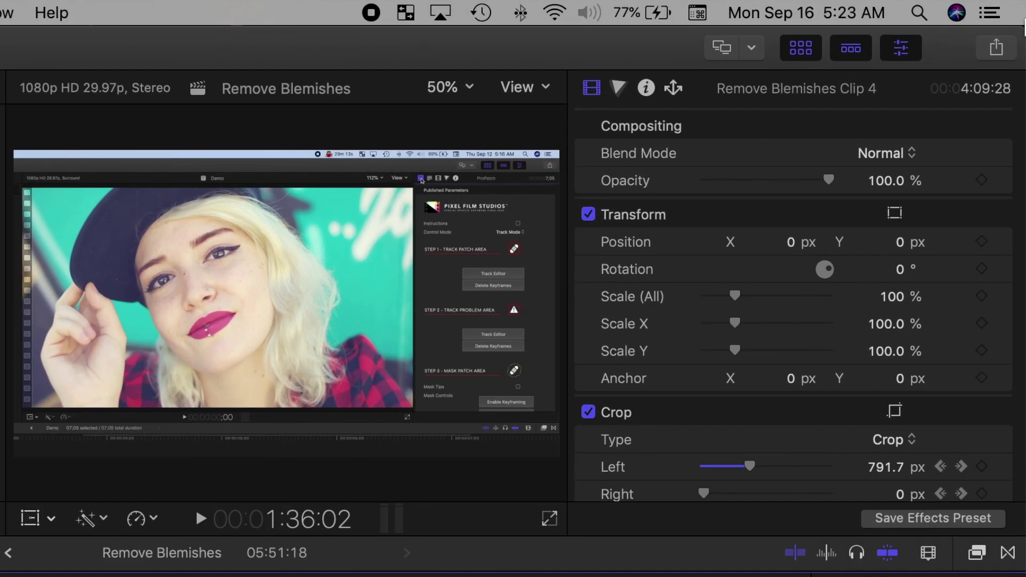
- Share to the default YouTube bundle and review its ProRes, YouTube 1080 and SD settings pages
{"action": "left_click", "coordinate": [996, 48]}
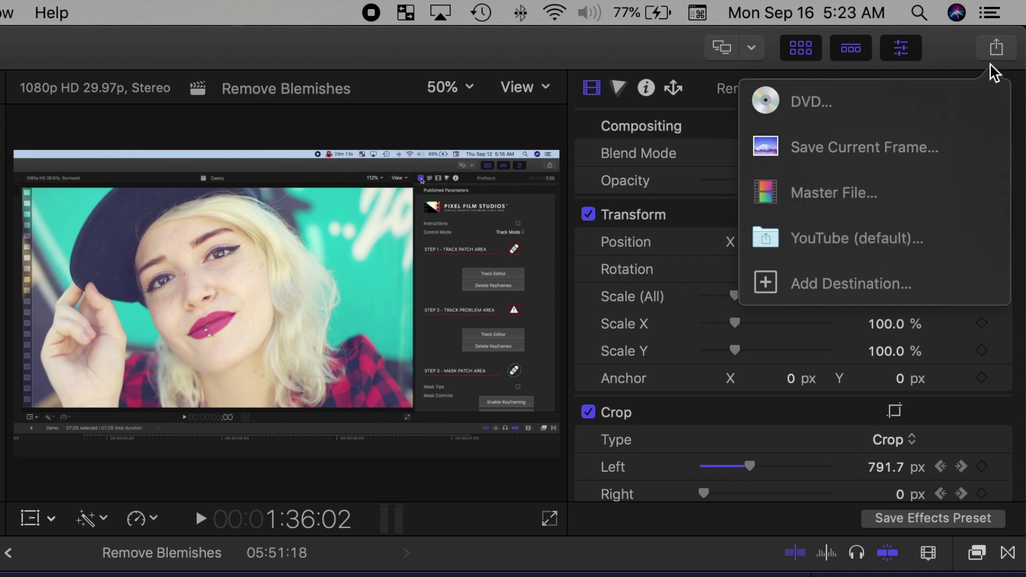
{"action": "left_click", "coordinate": [996, 51]}
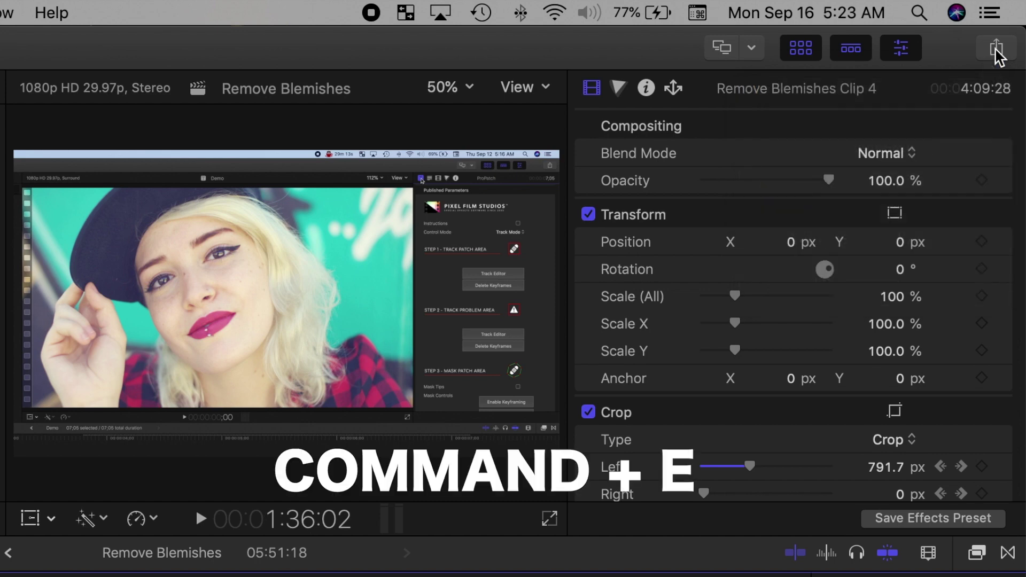
{"action": "key", "text": "super+e"}
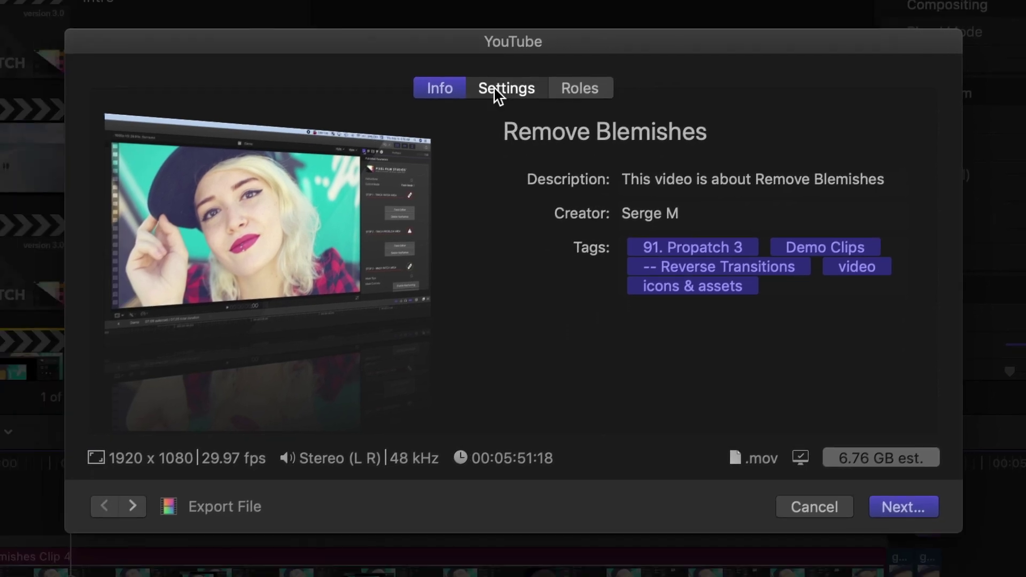
{"action": "left_click", "coordinate": [495, 89]}
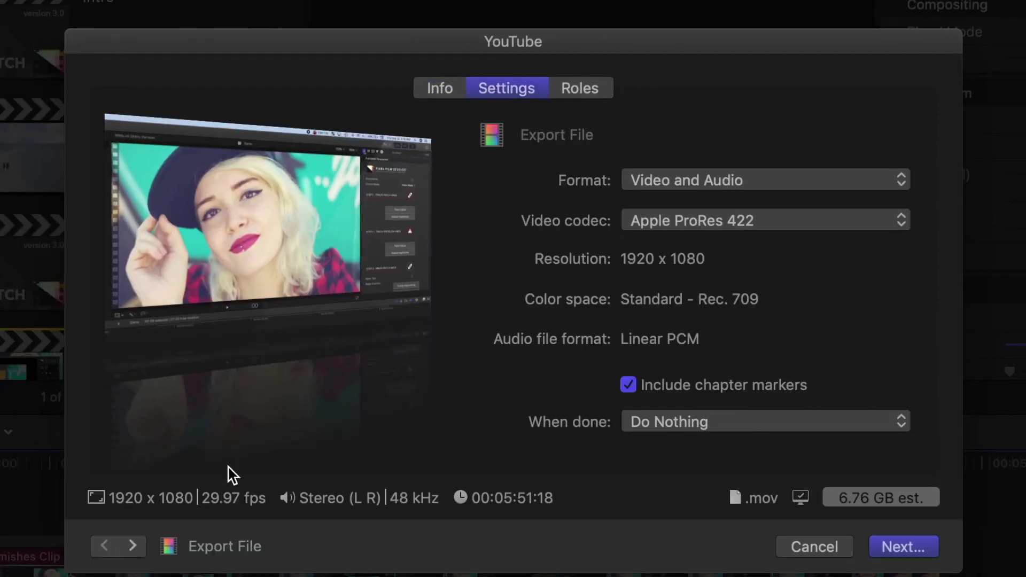
{"action": "left_click", "coordinate": [137, 554]}
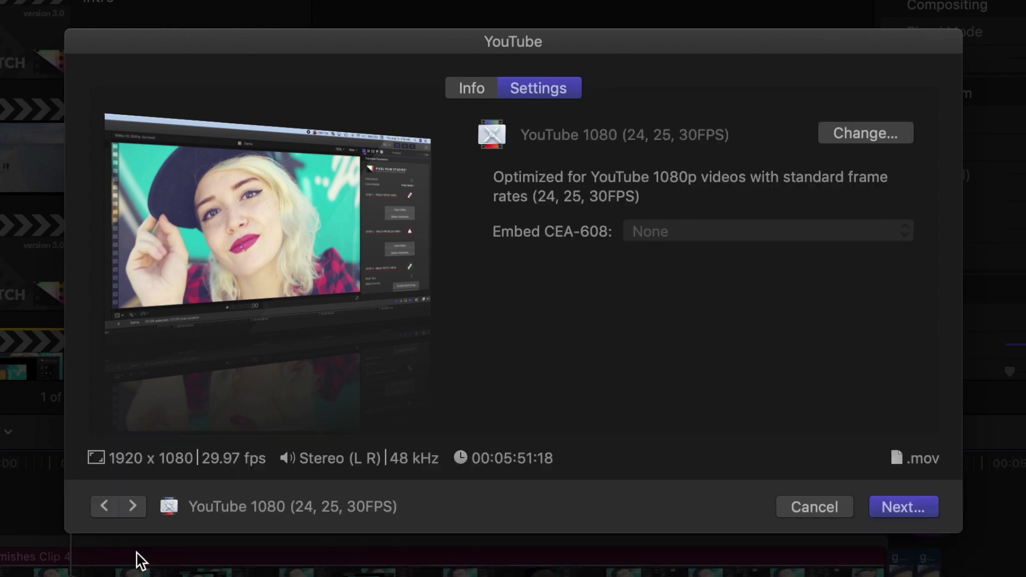
{"action": "left_click", "coordinate": [134, 507]}
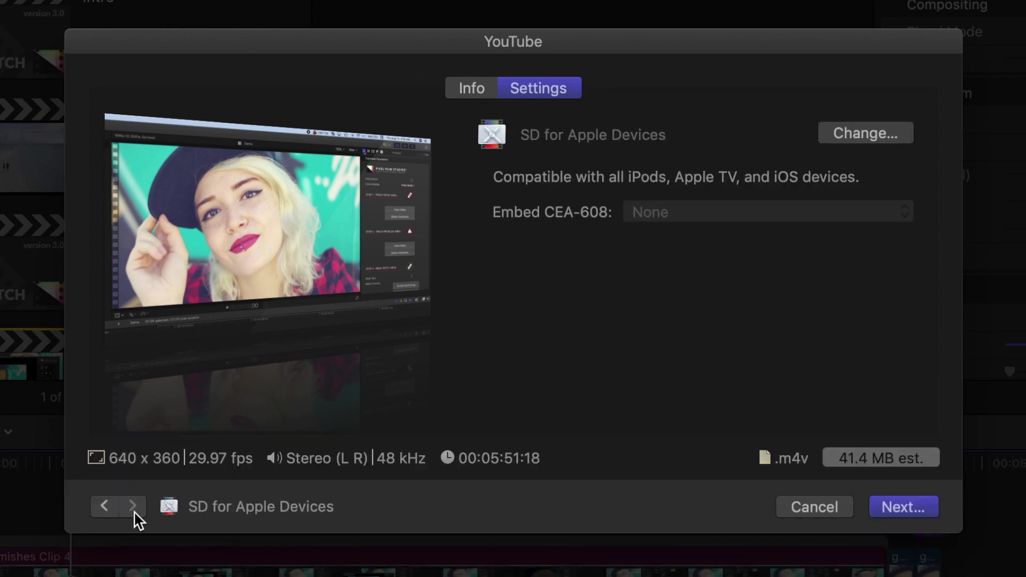
{"action": "left_click", "coordinate": [105, 507]}
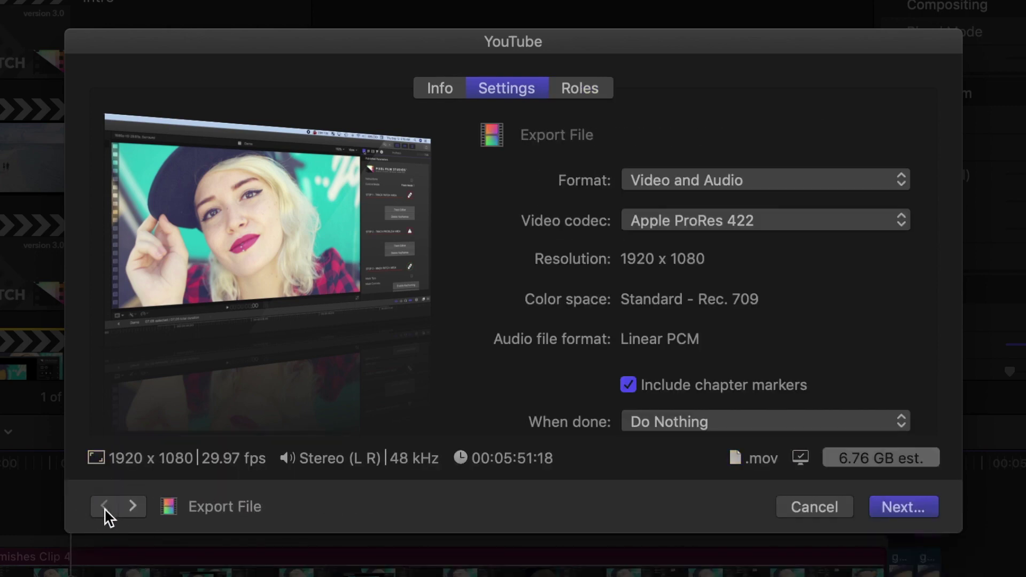
- Save the exports to the Desktop, check Background Tasks, and minimize Final Cut Pro
{"action": "left_click", "coordinate": [911, 503]}
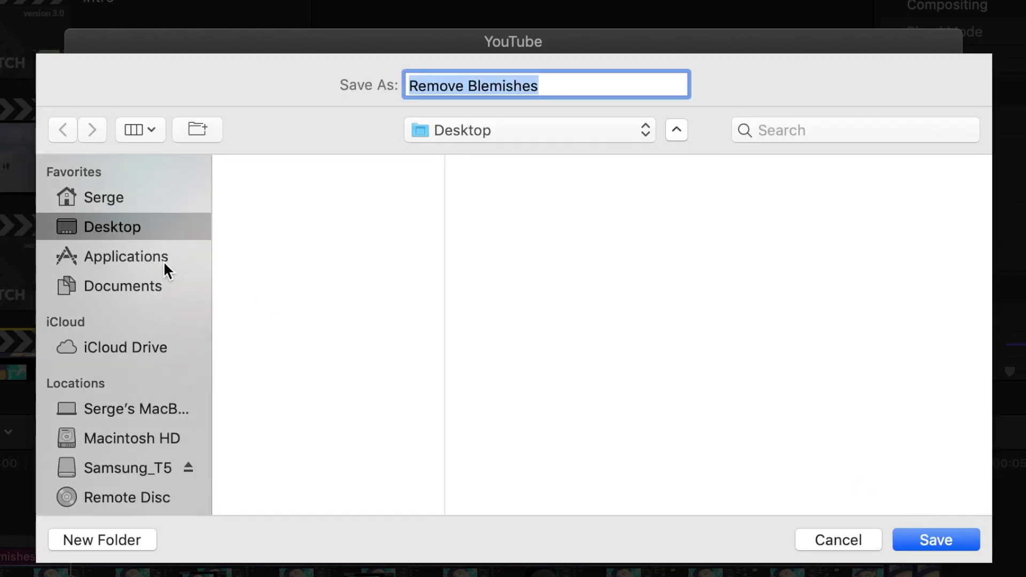
{"action": "left_click", "coordinate": [897, 542]}
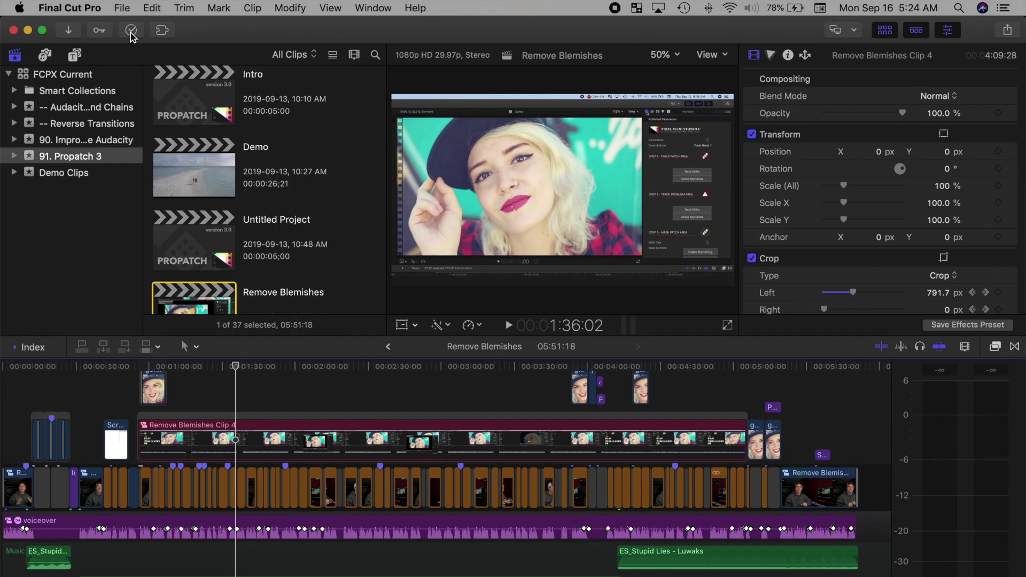
{"action": "left_click", "coordinate": [130, 32]}
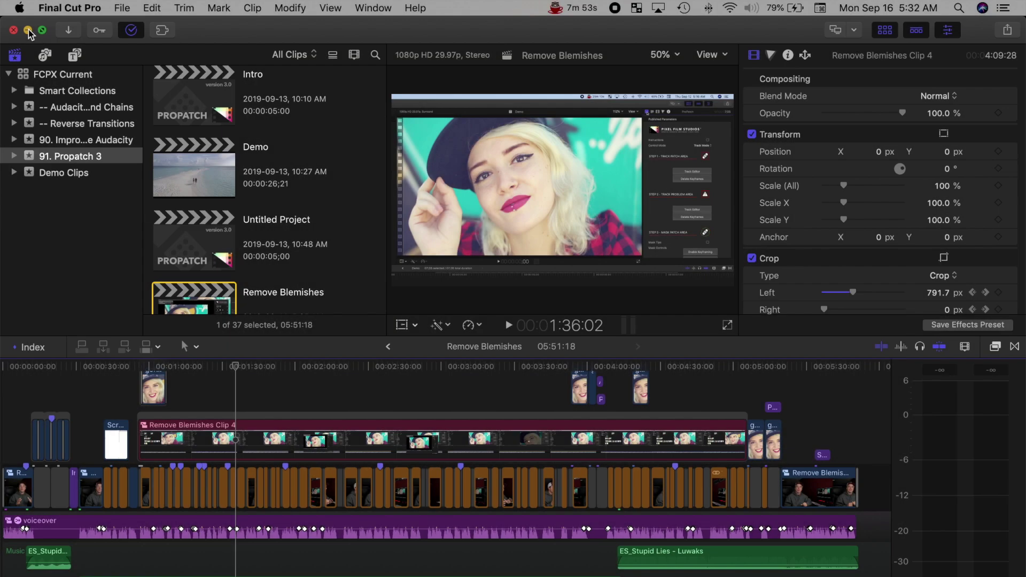
{"action": "left_click", "coordinate": [28, 30]}
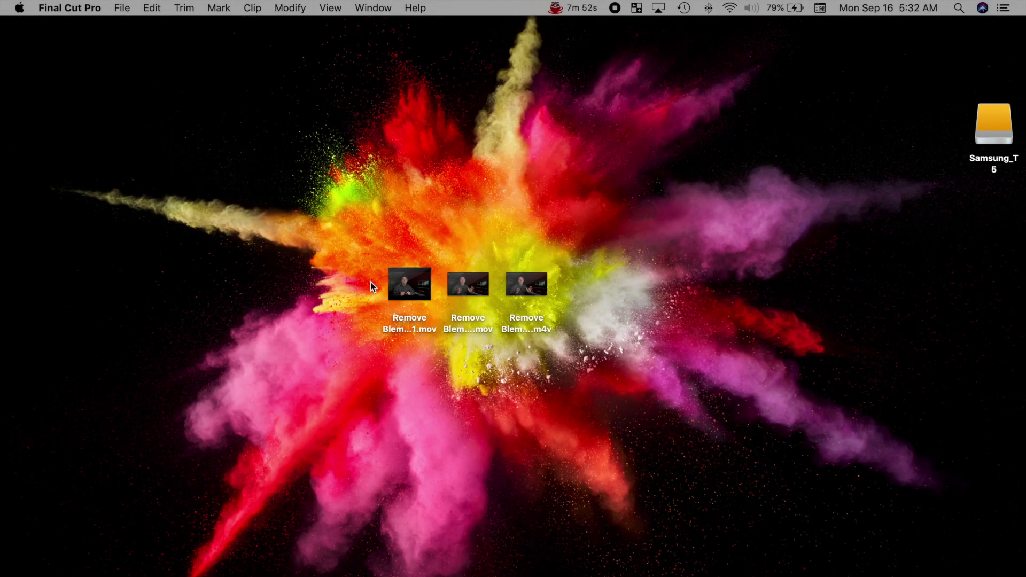
- Get Info on Remove Blemishes - 1.mov, - 2.mov and - 3.m4v on the desktop
{"action": "right_click", "coordinate": [401, 267]}
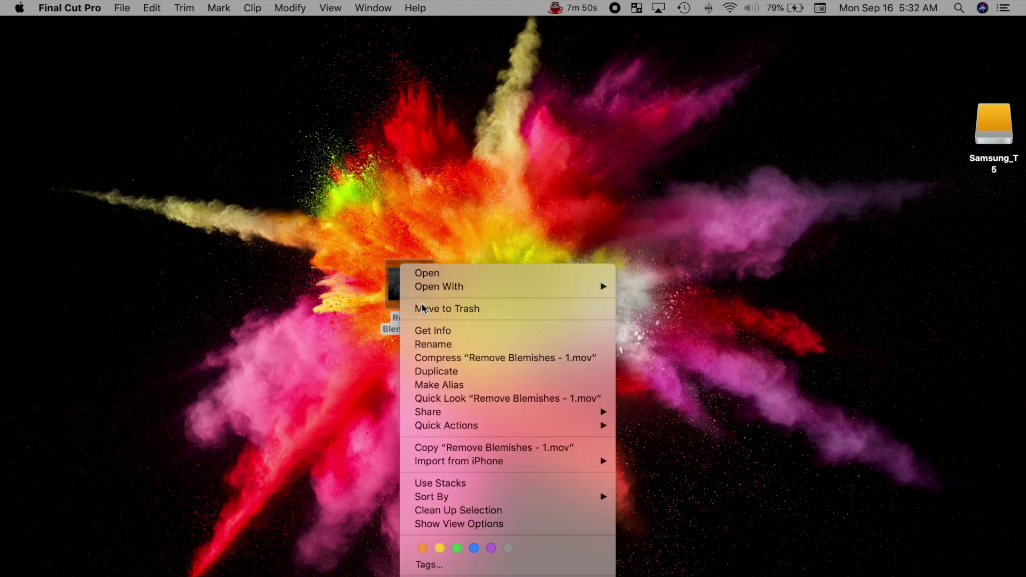
{"action": "left_click", "coordinate": [454, 331]}
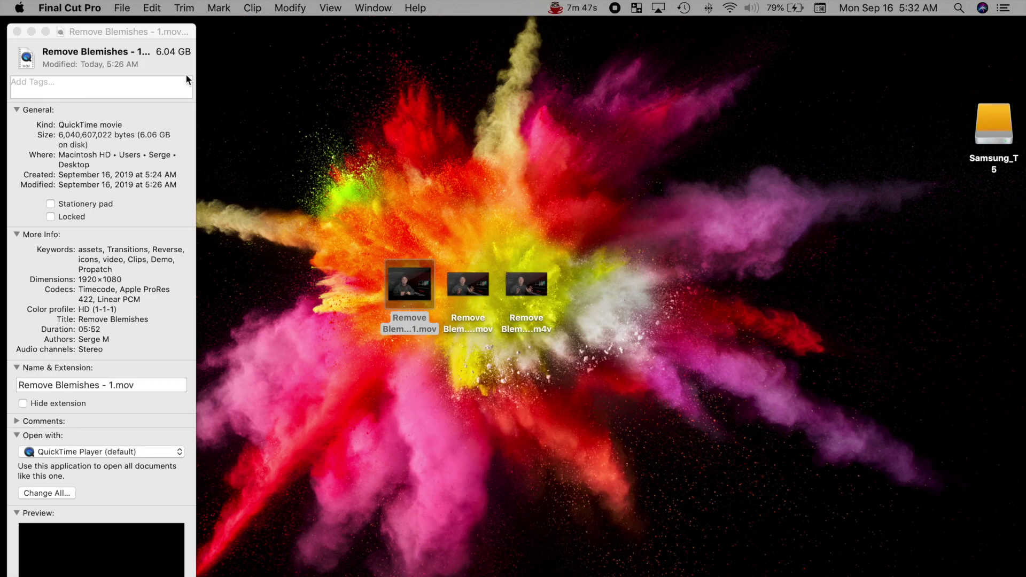
{"action": "right_click", "coordinate": [455, 265]}
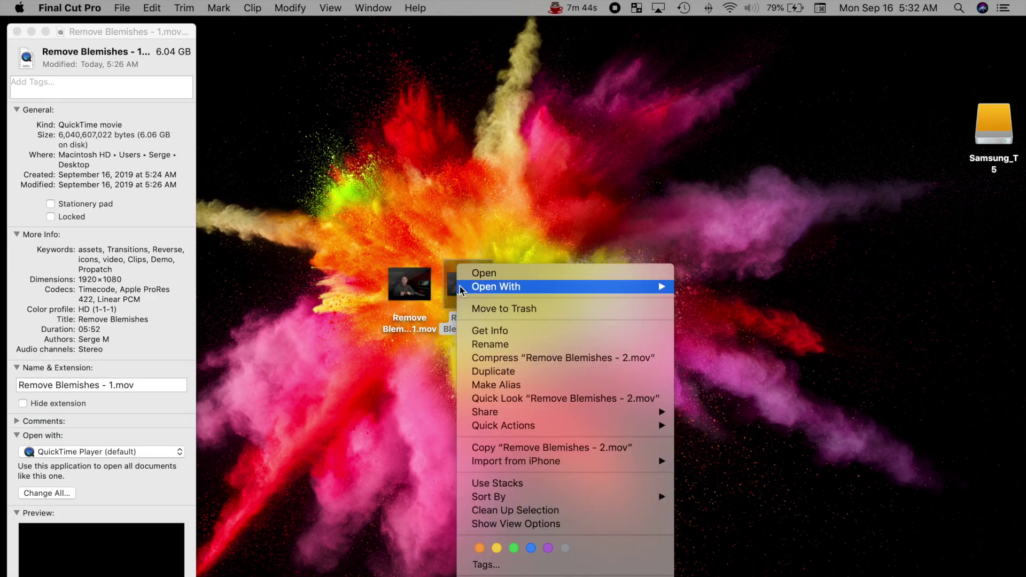
{"action": "left_click", "coordinate": [498, 330]}
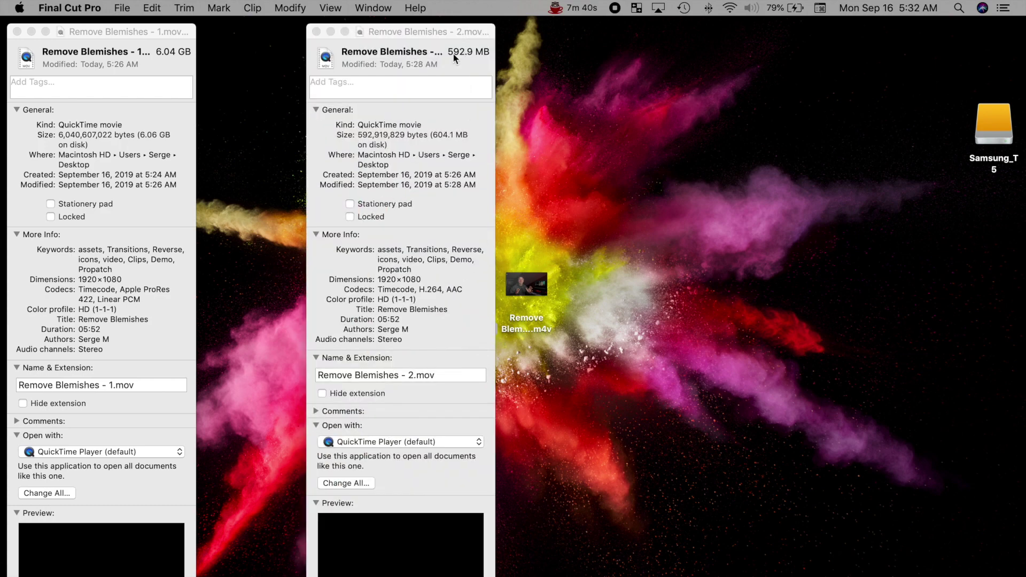
{"action": "right_click", "coordinate": [515, 287]}
{"action": "left_click", "coordinate": [548, 332]}
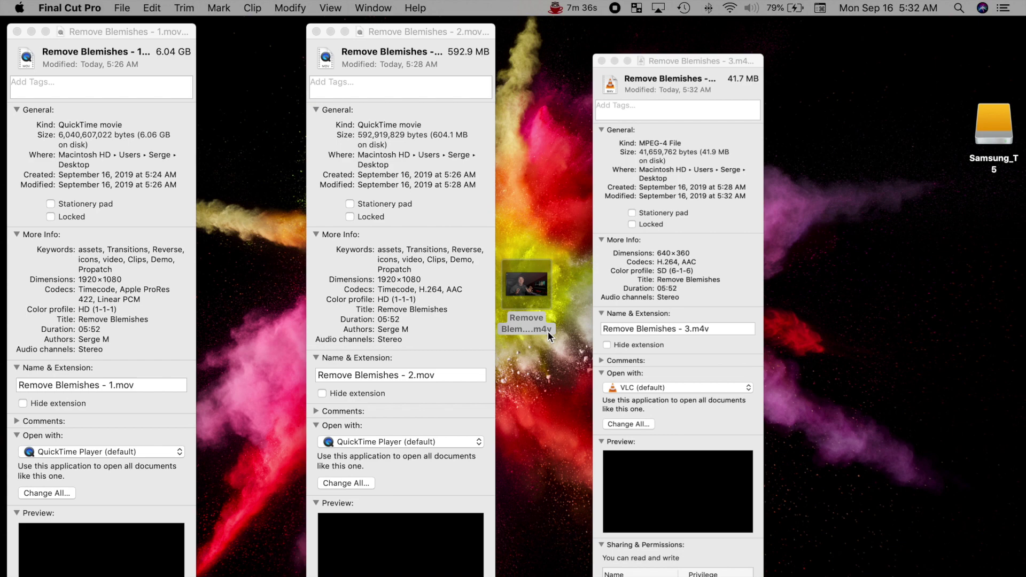